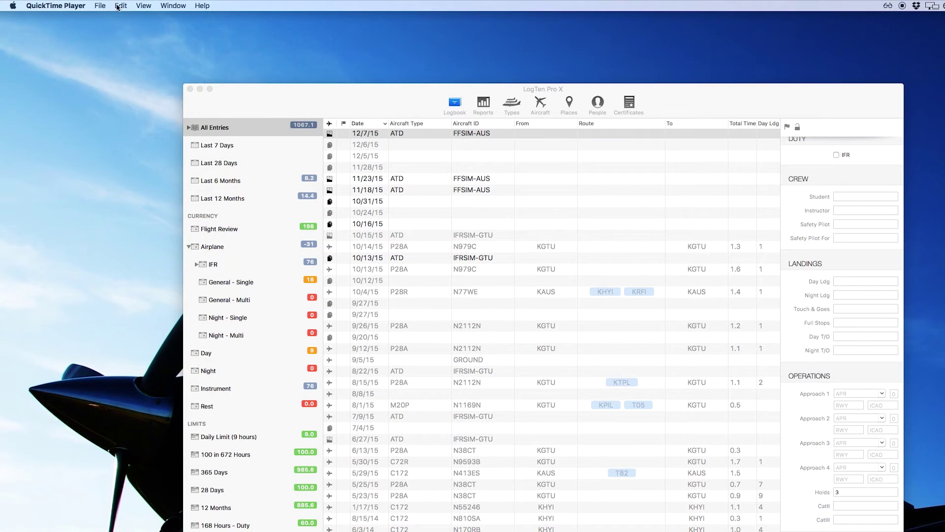
# Bring the LogTen Pro X logbook window to the front
pyautogui.click(234, 92)
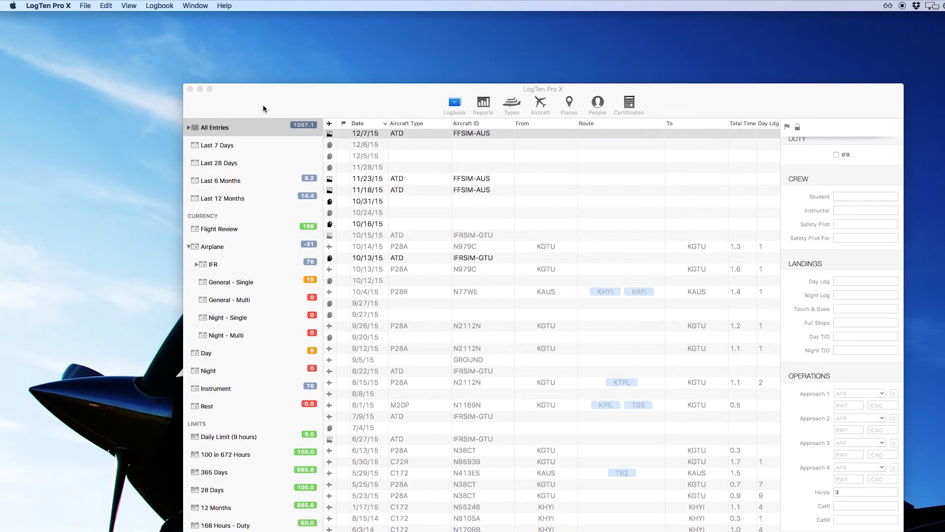
pyautogui.click(58, 7)
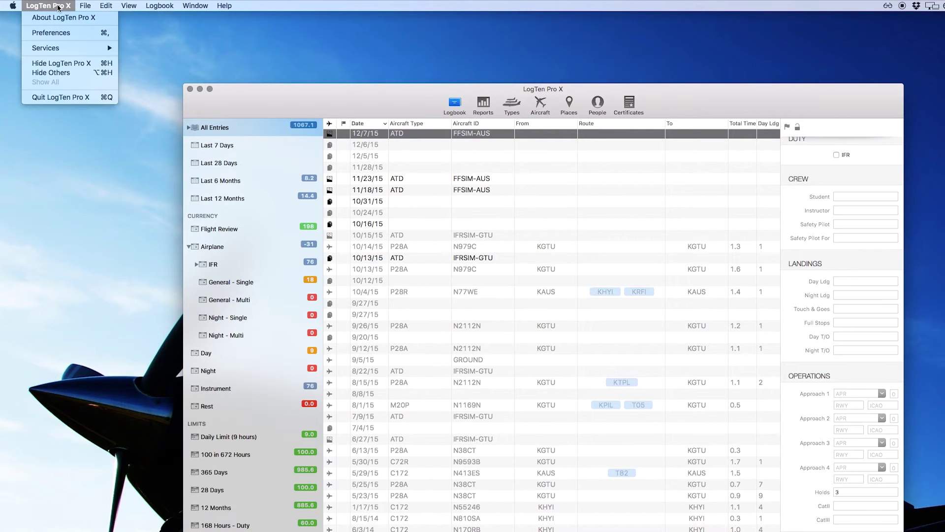
pyautogui.click(58, 33)
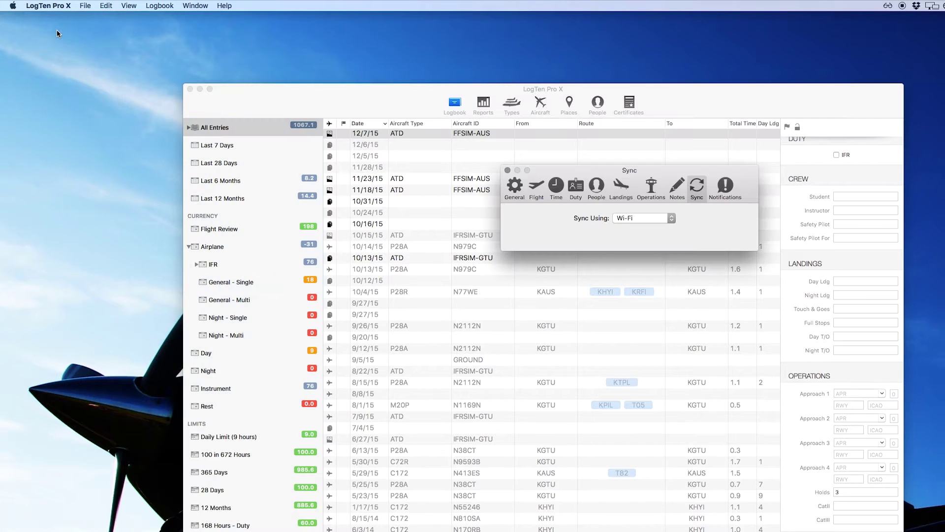
pyautogui.click(675, 218)
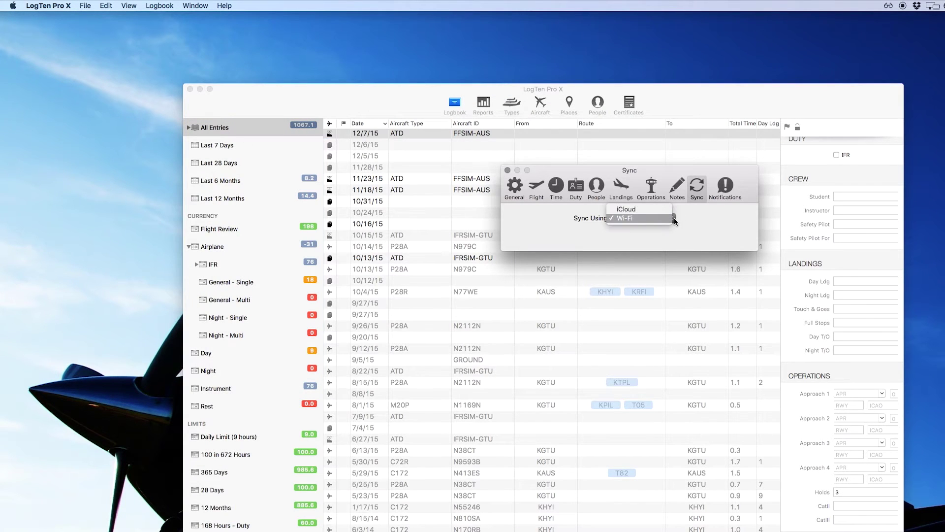
pyautogui.click(630, 217)
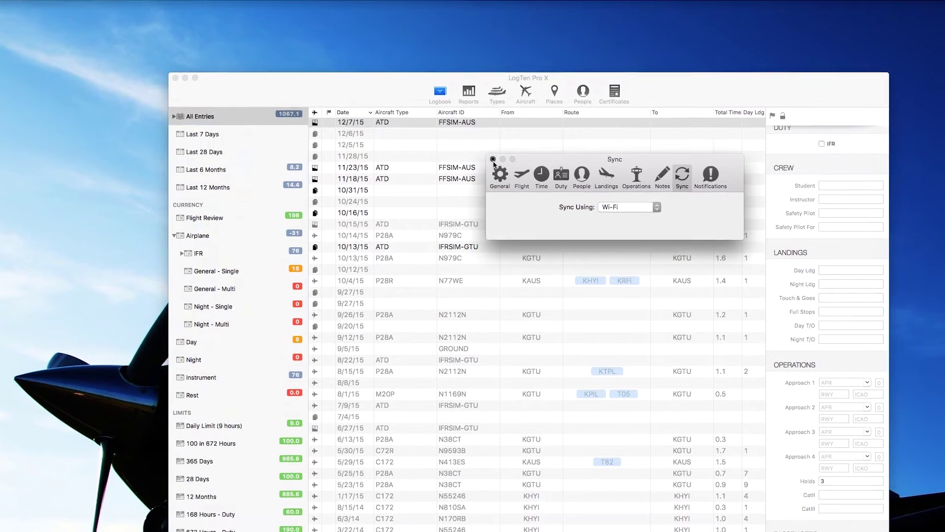
pyautogui.click(507, 170)
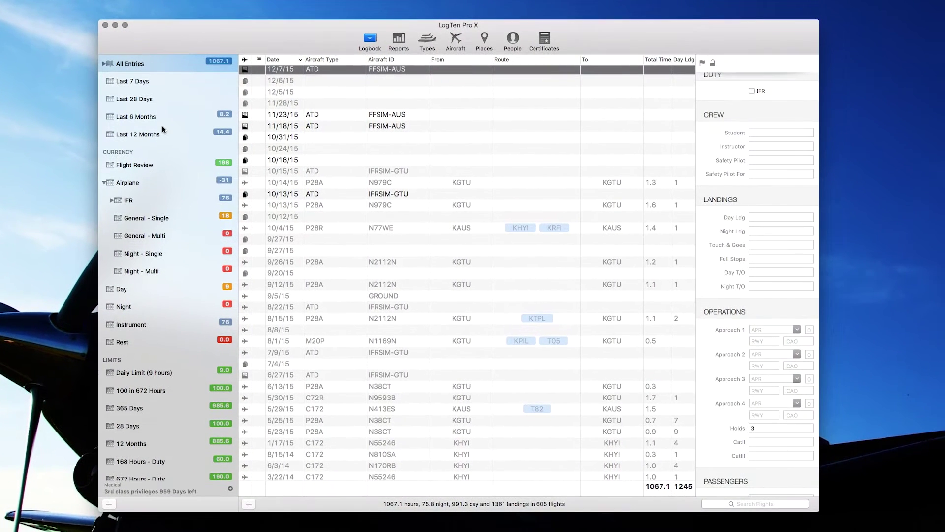
pyautogui.scroll(-5, 156, 75)
pyautogui.scroll(-5, 157, 79)
pyautogui.scroll(-5, 161, 83)
pyautogui.scroll(-3, 161, 84)
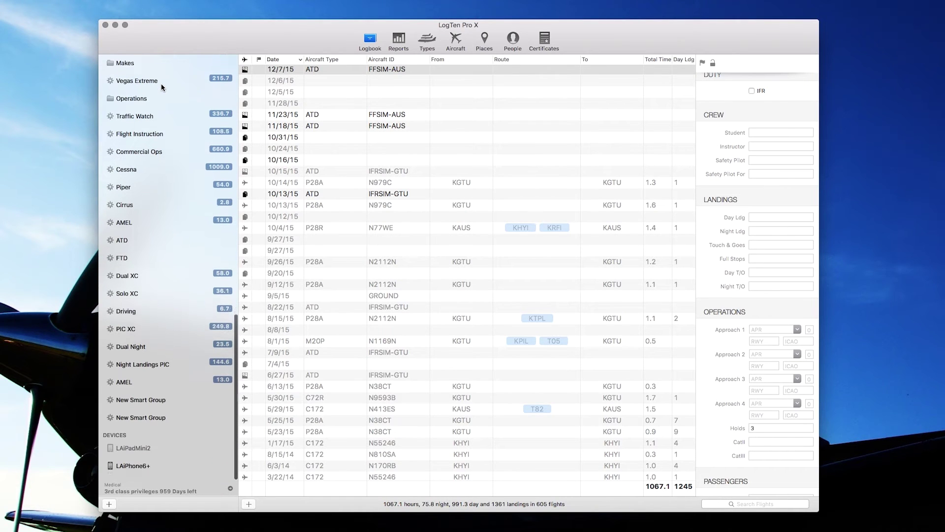
# Sync the logbook with the paired iPhone from its Devices page
pyautogui.click(138, 471)
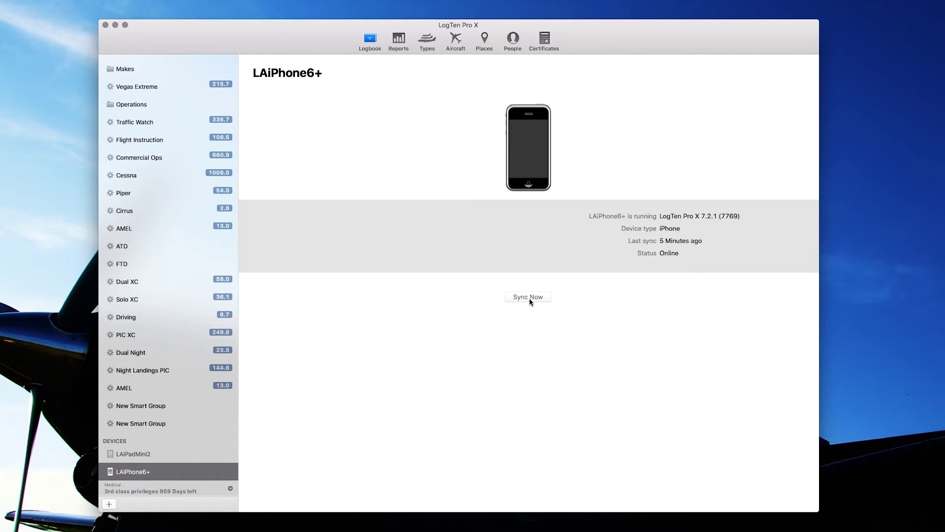
pyautogui.click(530, 297)
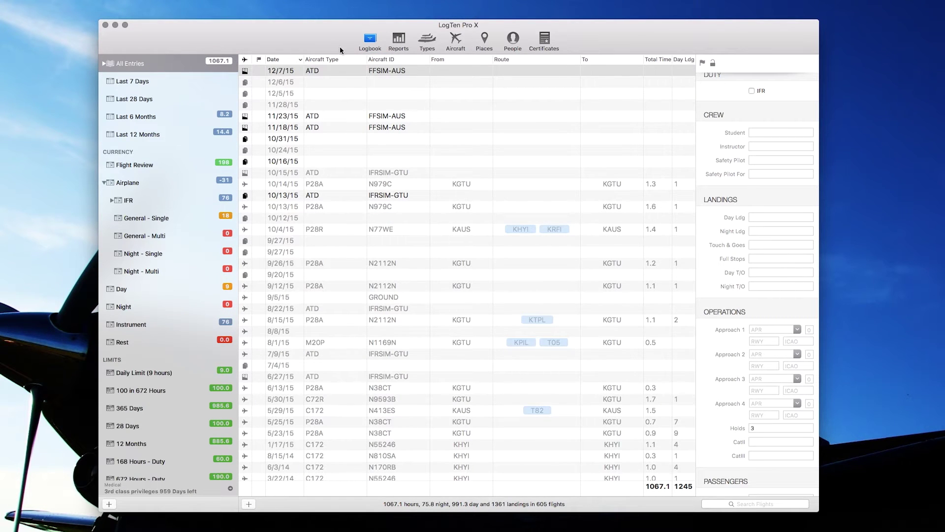
# Export the flights with Dynamic Export Flights (Tab) as logbook.txt in the Export folder
pyautogui.click(398, 43)
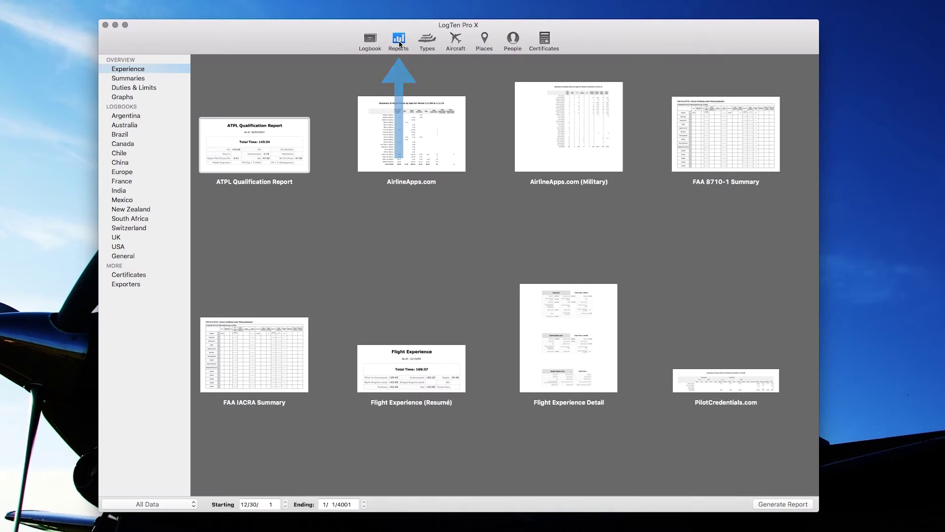
pyautogui.click(128, 284)
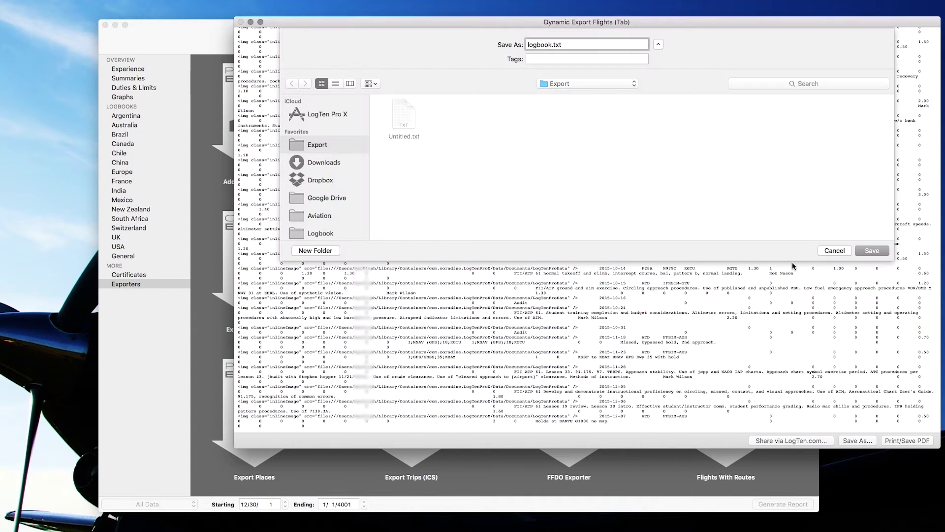
pyautogui.click(872, 252)
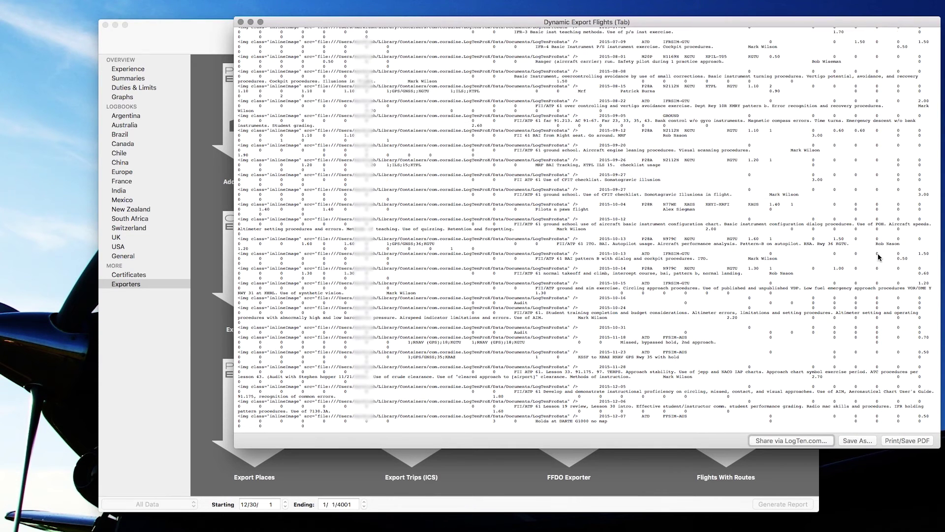
pyautogui.click(237, 23)
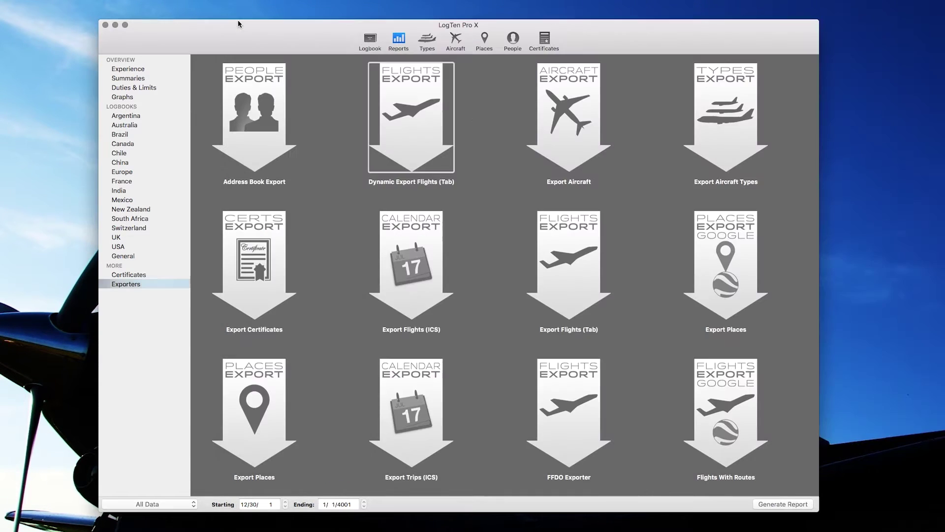
# Export the aircraft list and save it as aircraft.txt in the Export folder
pyautogui.doubleClick(563, 136)
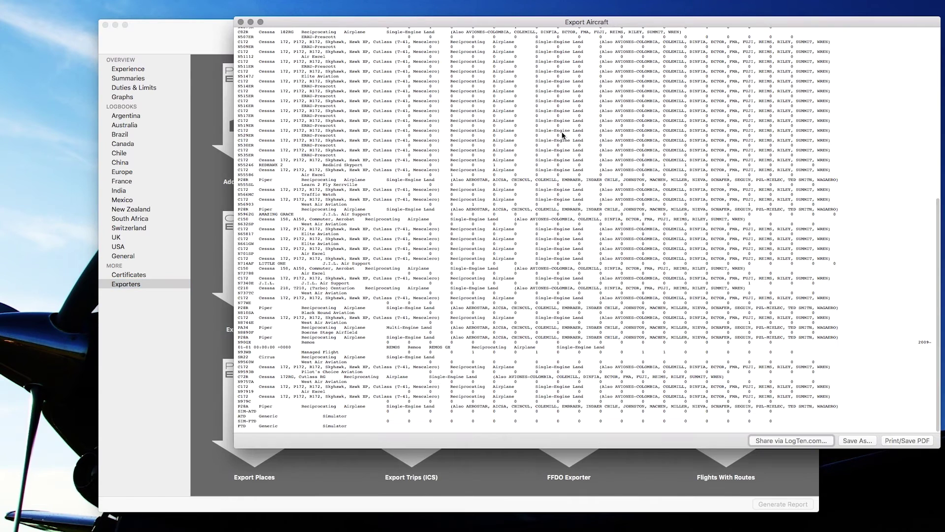
pyautogui.click(858, 440)
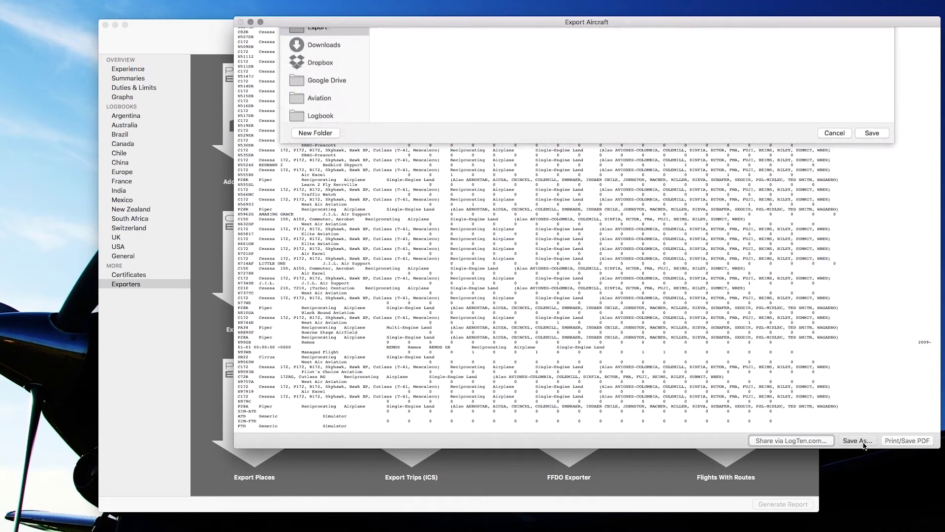
pyautogui.click(556, 44)
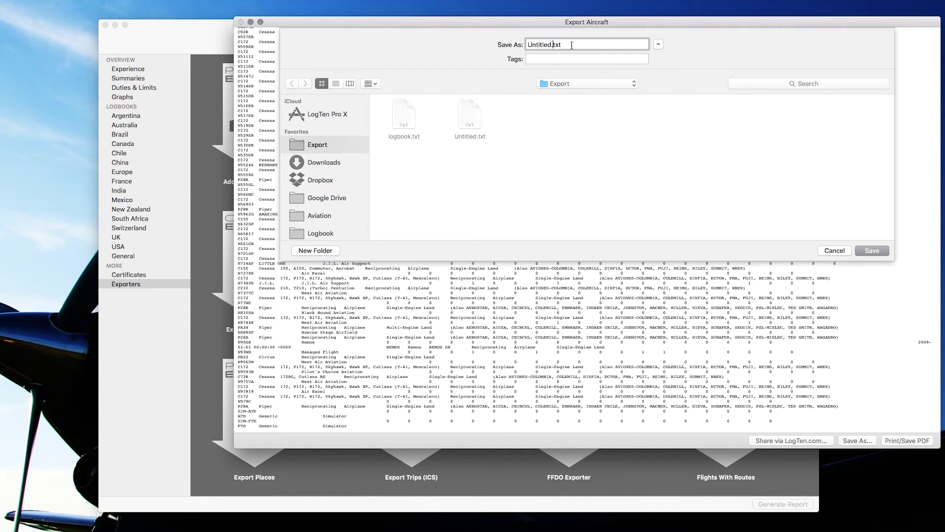
pyautogui.press('BackSpace')
pyautogui.press('BackSpace')
pyautogui.press('BackSpace')
pyautogui.press('BackSpace')
pyautogui.press('BackSpace')
pyautogui.write('aircraft')
pyautogui.click(872, 251)
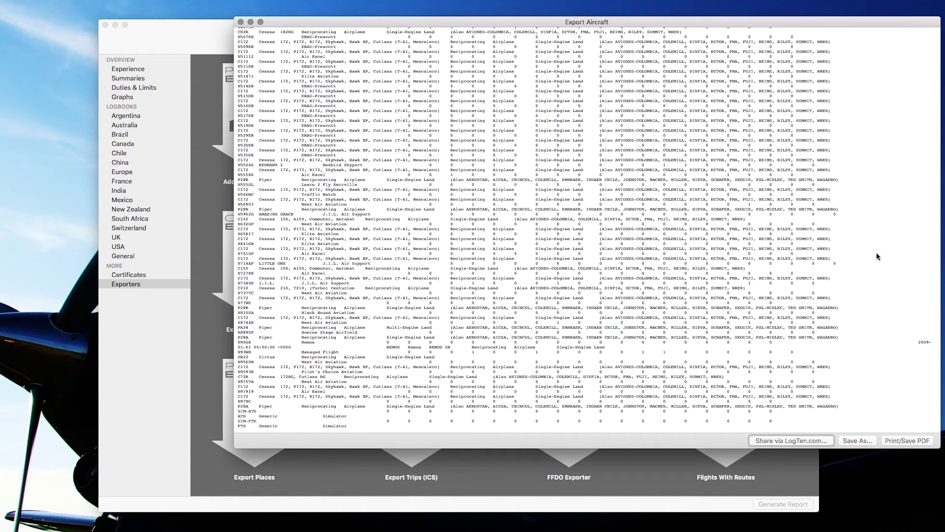
pyautogui.click(241, 22)
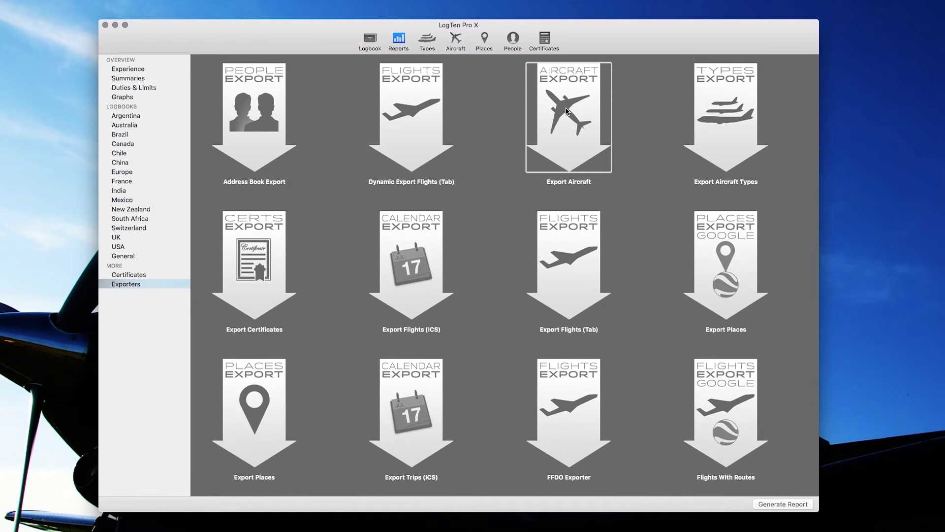
pyautogui.moveTo(567, 384)
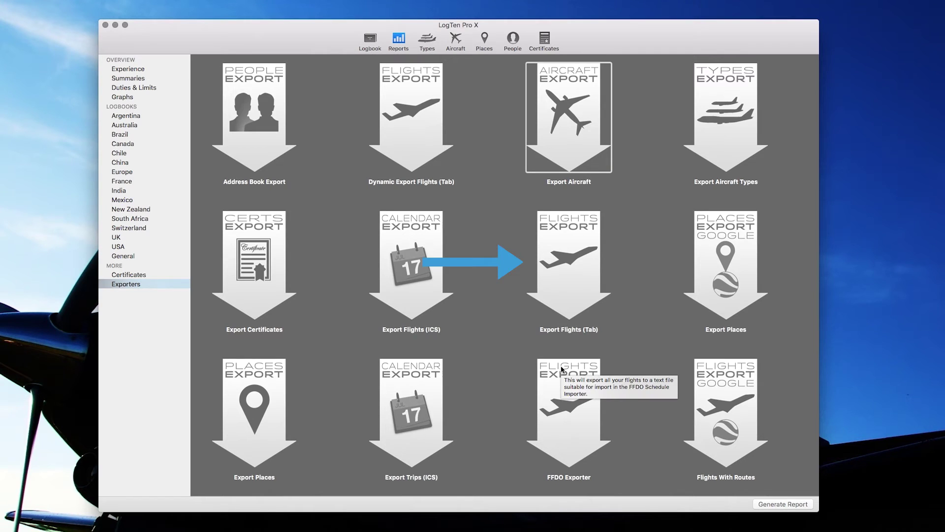
# Save a tab-delimited export of all flights, renaming Untitled to logbook
pyautogui.doubleClick(563, 312)
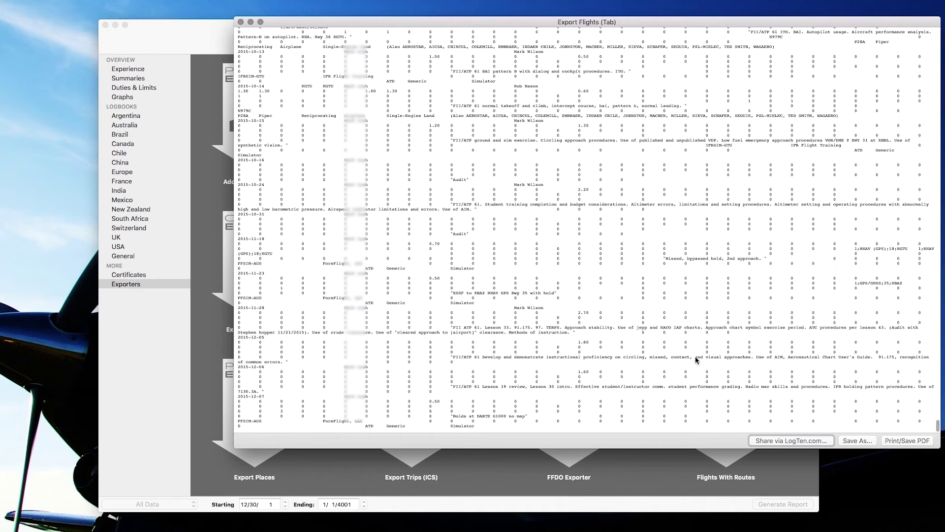
pyautogui.click(854, 442)
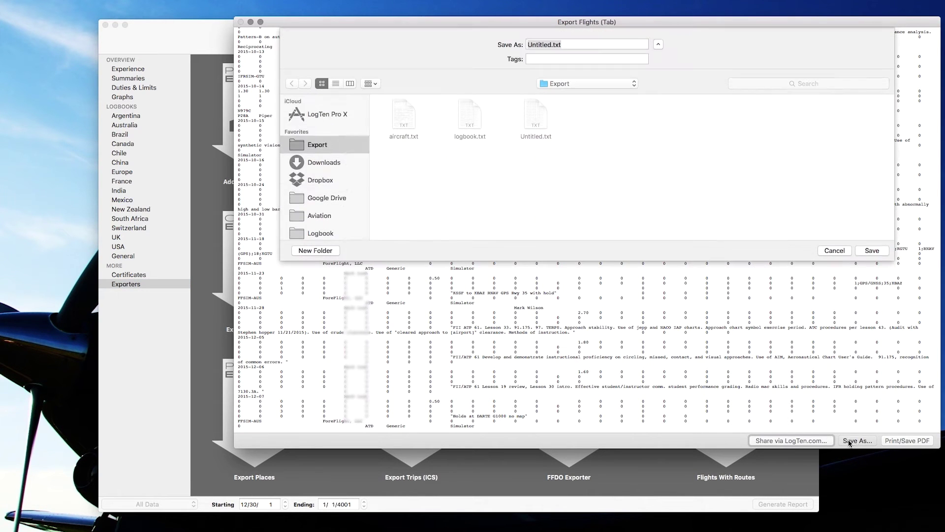
pyautogui.click(553, 45)
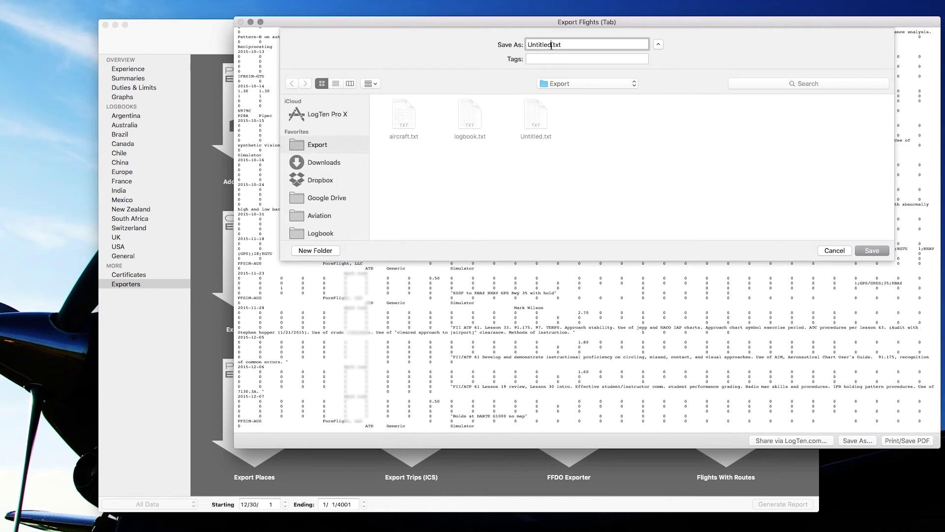
pyautogui.moveTo(552, 45); pyautogui.dragTo(514, 47)
pyautogui.write('logbook')
pyautogui.click(861, 253)
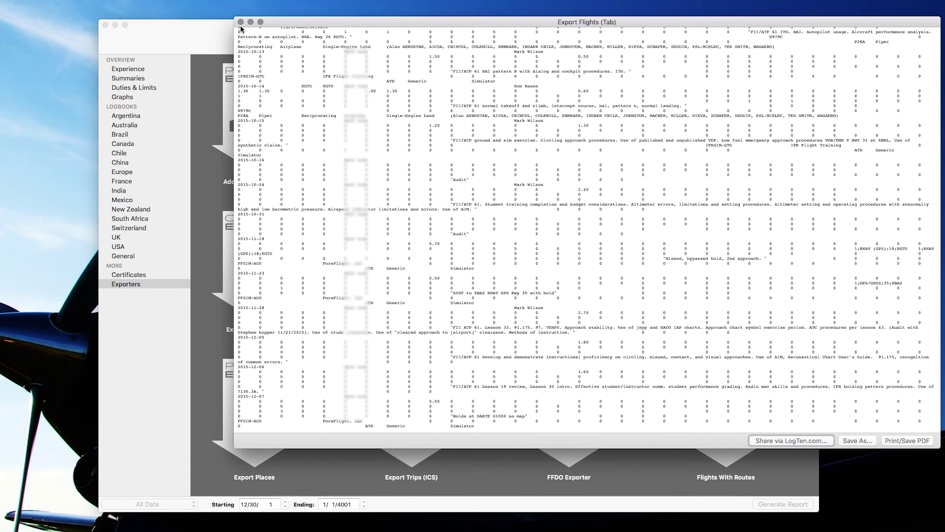
pyautogui.click(239, 23)
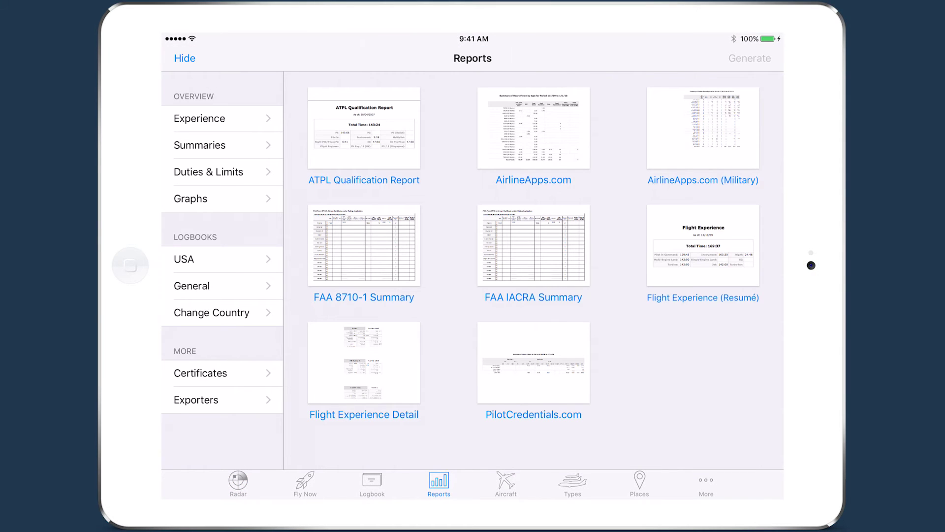
# Generate the Export Flights (Tab) email with the note 'Import to plan.foreflight.com/logbook'
pyautogui.click(232, 399)
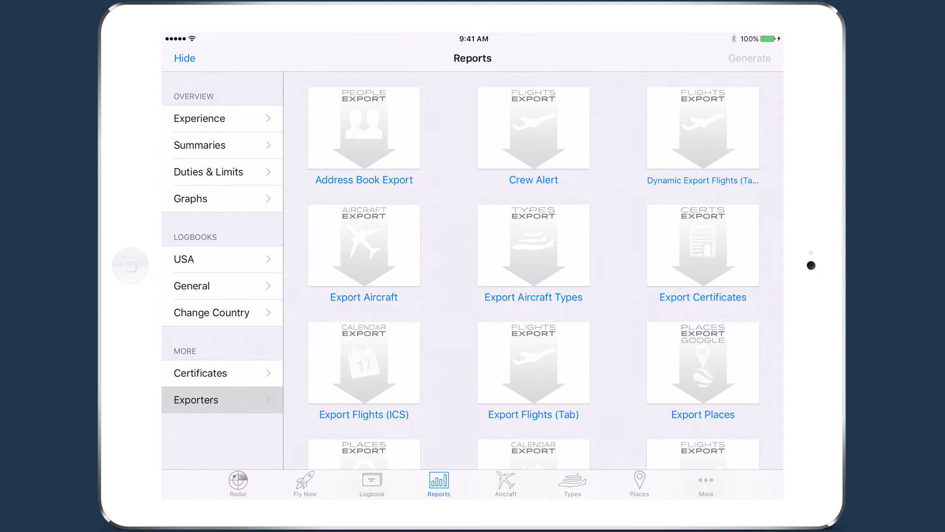
pyautogui.click(533, 361)
pyautogui.click(749, 58)
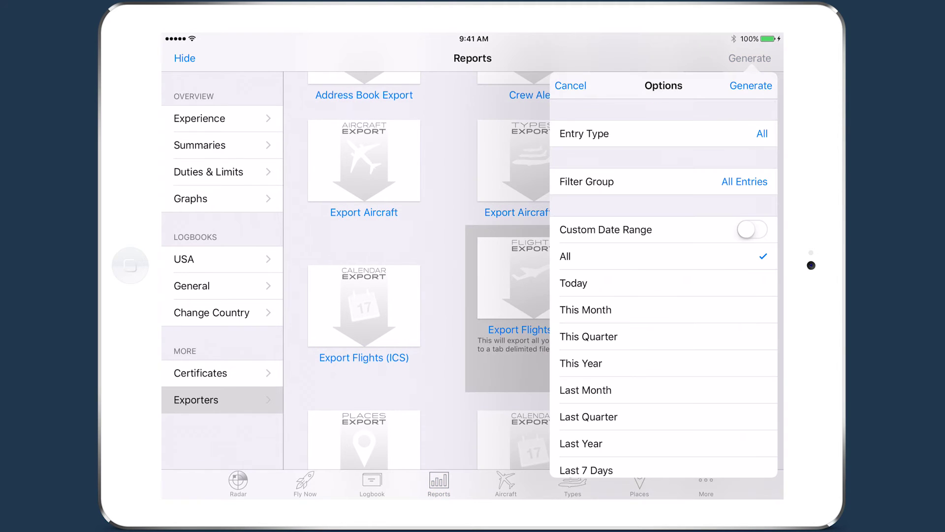
pyautogui.click(751, 85)
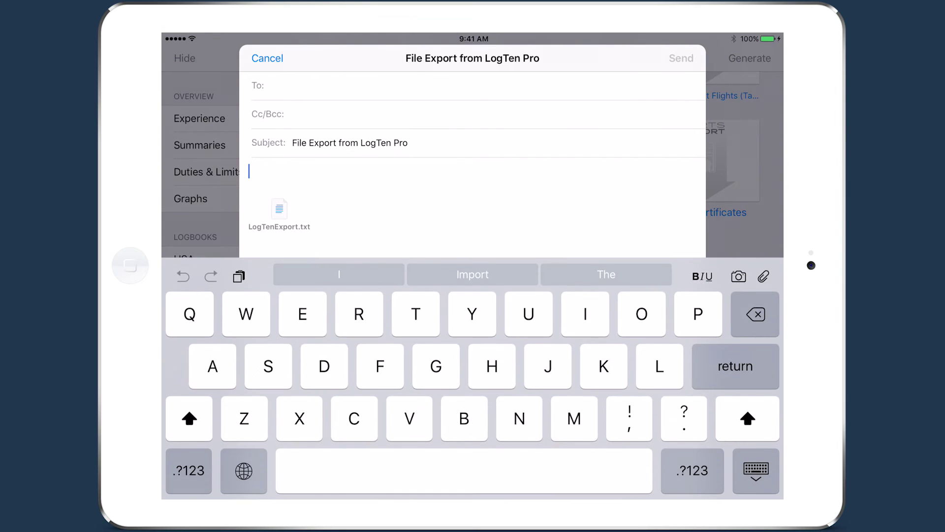
pyautogui.write('Import to ')
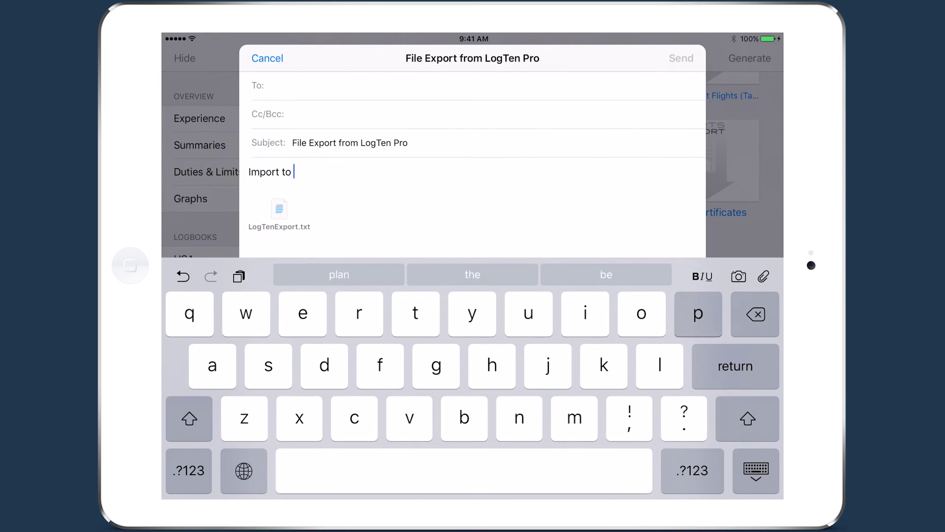
pyautogui.write('plan.forefl')
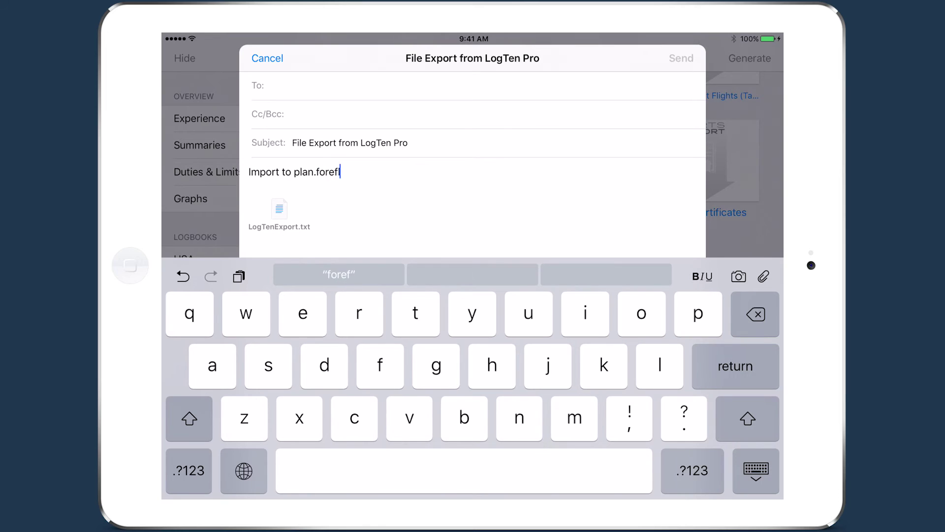
pyautogui.write('ight.com')
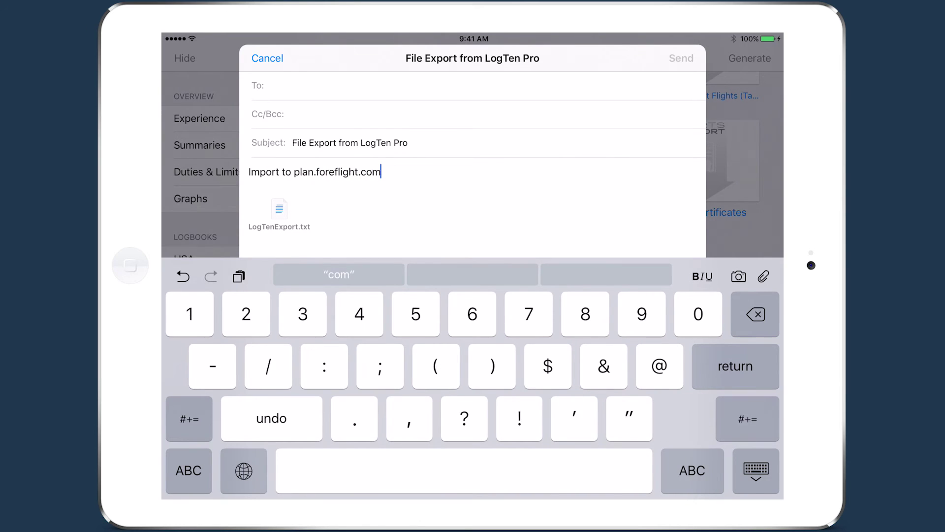
pyautogui.write('/logboo')
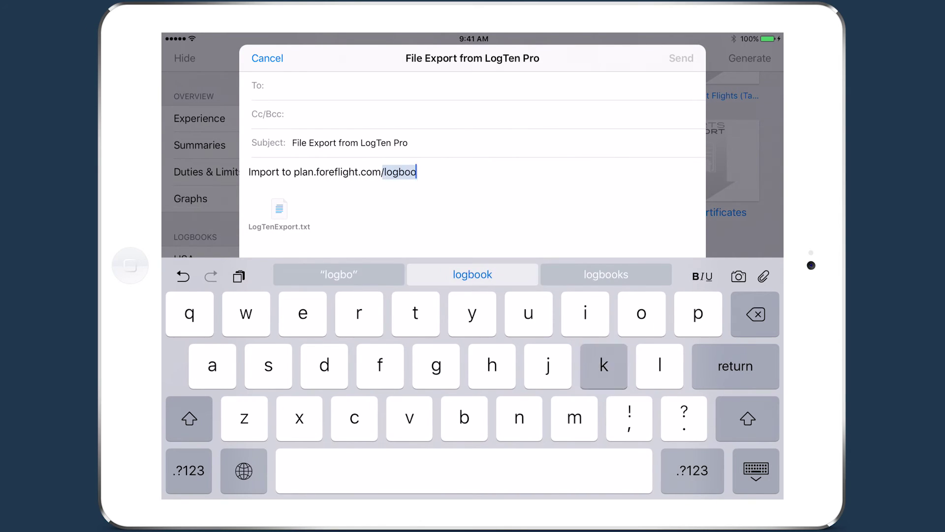
pyautogui.write('k')
pyautogui.click(756, 471)
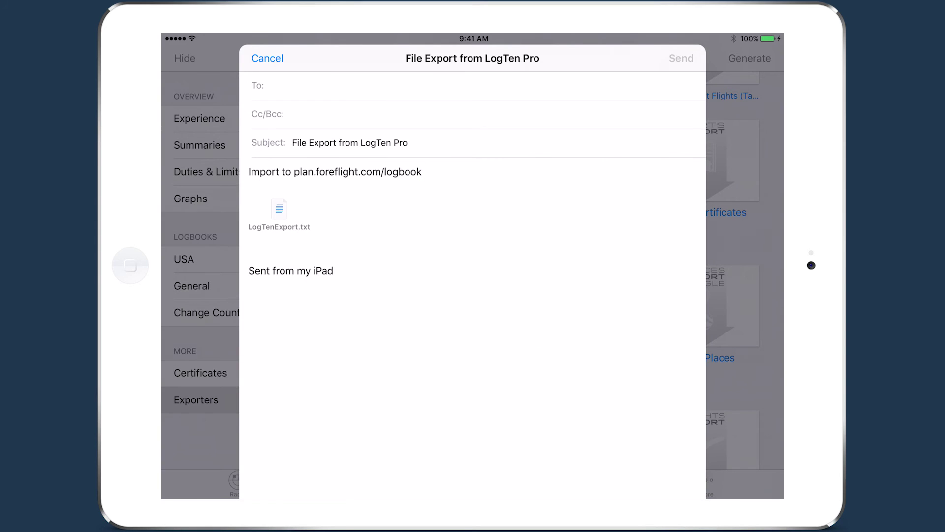